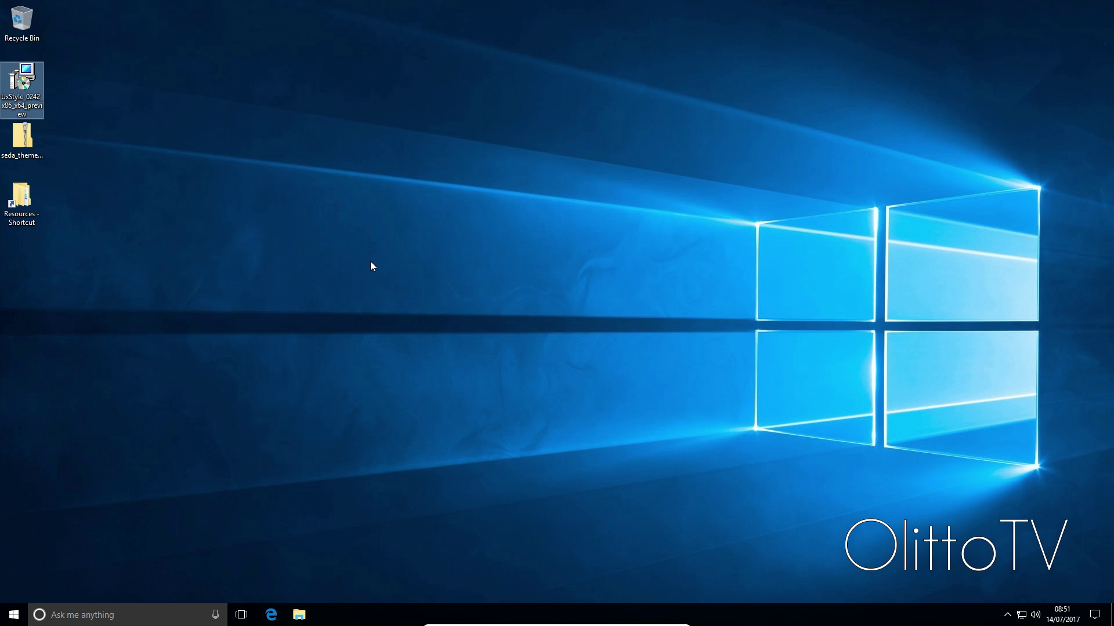
# - Install UxStyle 0.2.4.2, approve the admin prompt, and close the finished setup
pyautogui.doubleClick(37, 100)
pyautogui.click(636, 372)
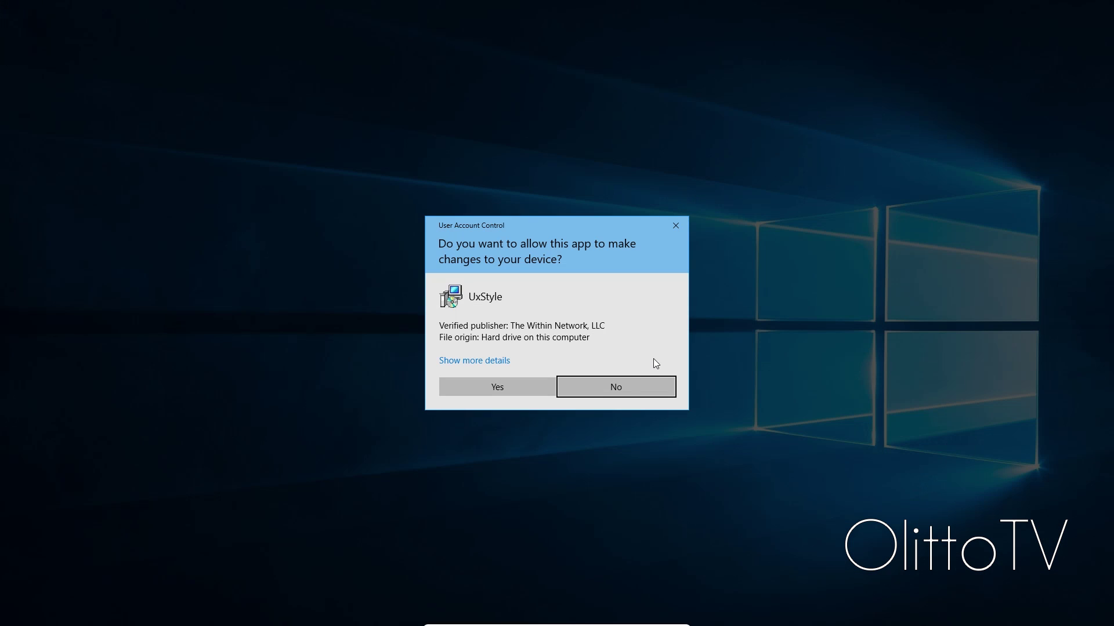
pyautogui.click(510, 389)
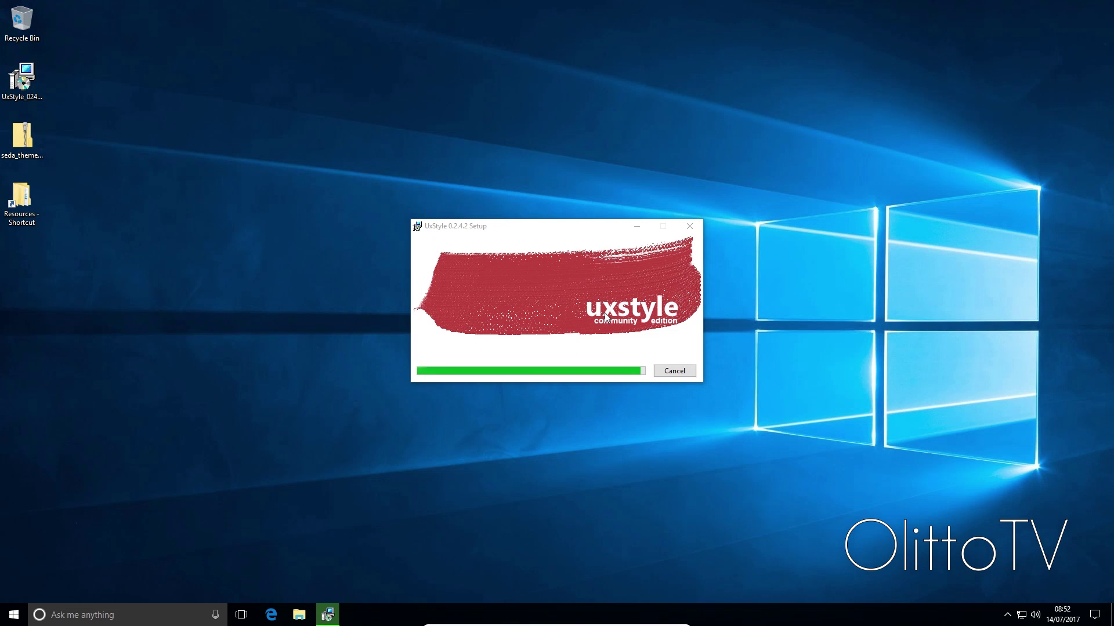
pyautogui.click(679, 371)
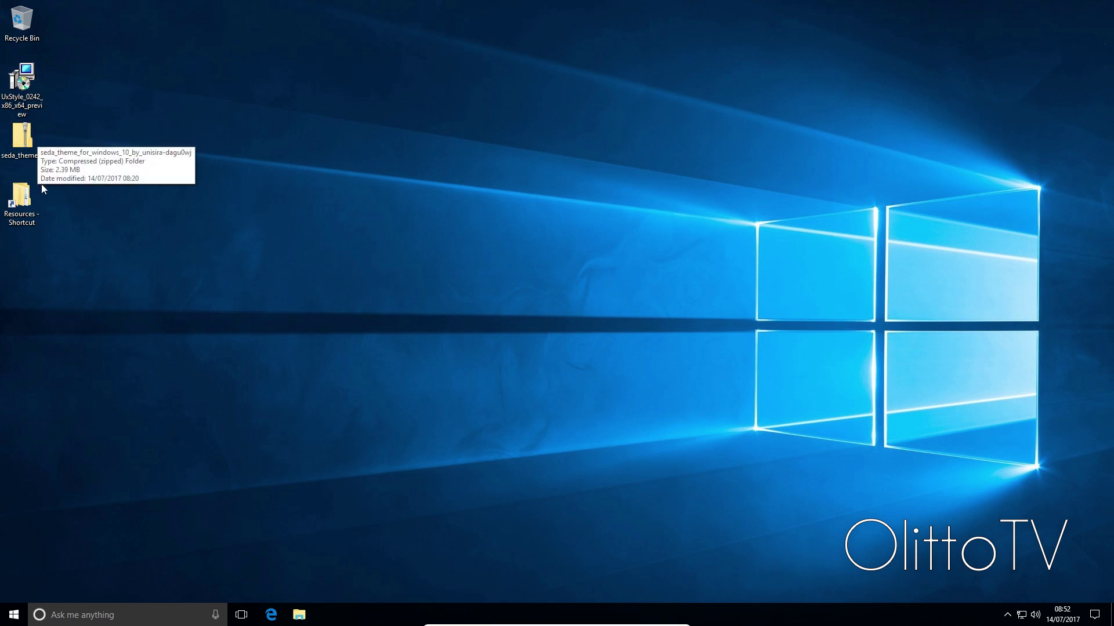
# - Extract the SEDA THEME folder from the seda theme zip onto the desktop and delete the zip
pyautogui.doubleClick(34, 149)
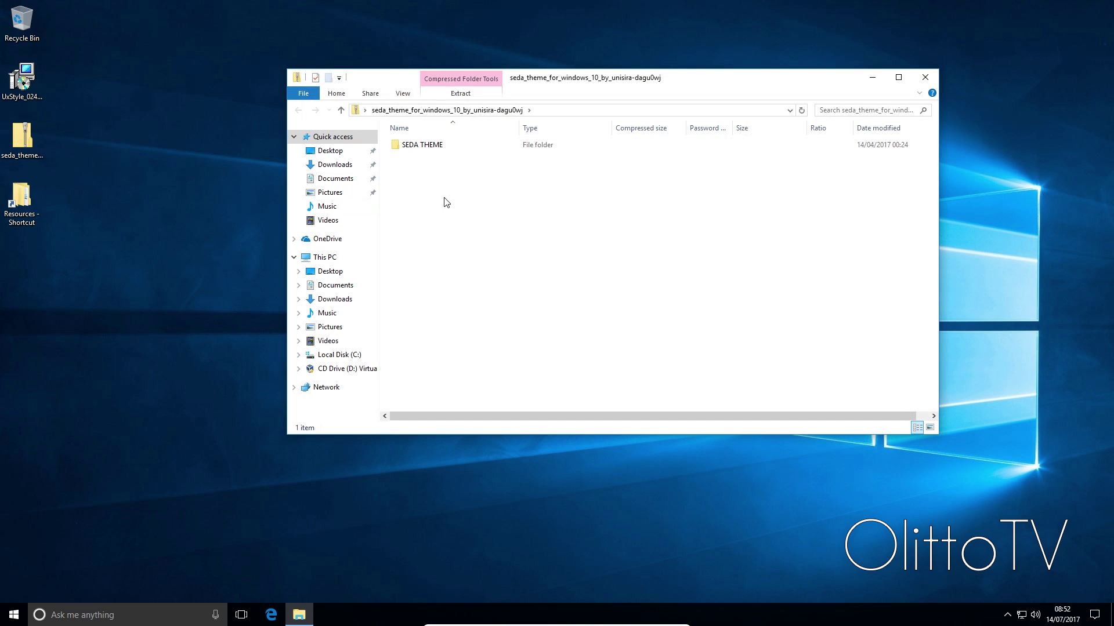
pyautogui.moveTo(422, 149); pyautogui.dragTo(173, 267)
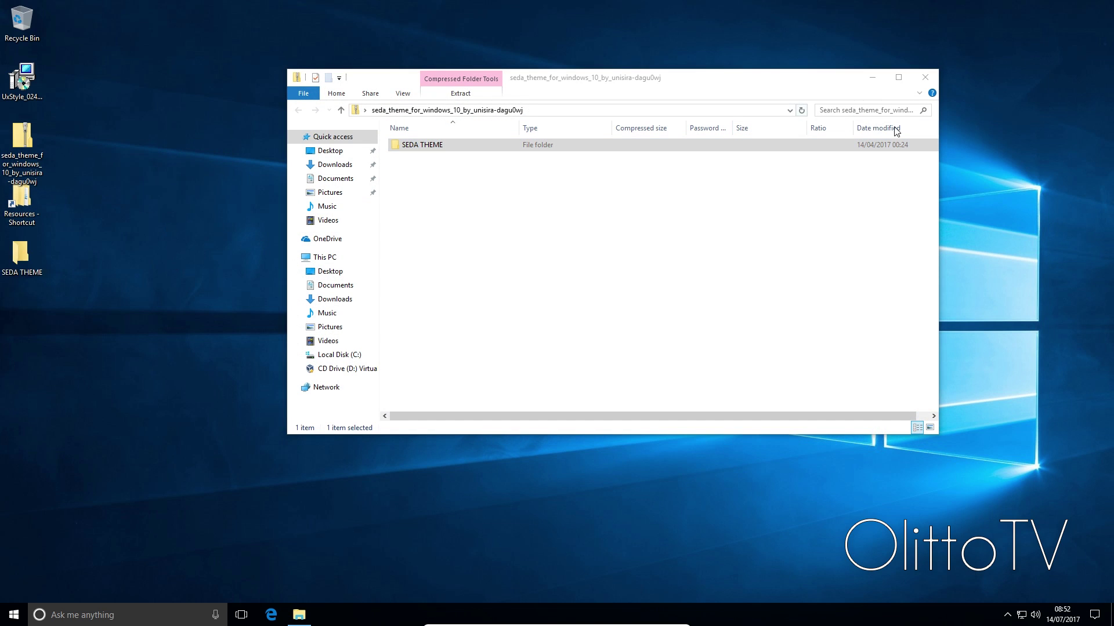
pyautogui.click(925, 77)
pyautogui.doubleClick(152, 197)
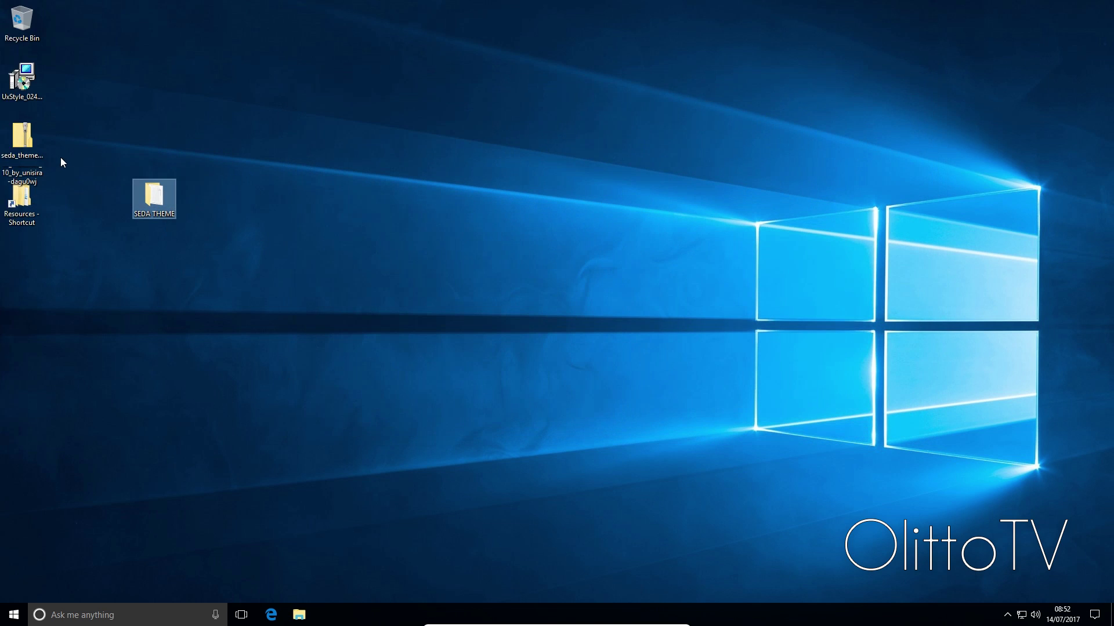
pyautogui.moveTo(33, 140); pyautogui.dragTo(22, 20)
pyautogui.moveTo(154, 180); pyautogui.dragTo(66, 123)
# - Select all files in SEDA THEME's Version for CU - 1703, visit Resources > Themes, then close Explorer
pyautogui.doubleClick(66, 136)
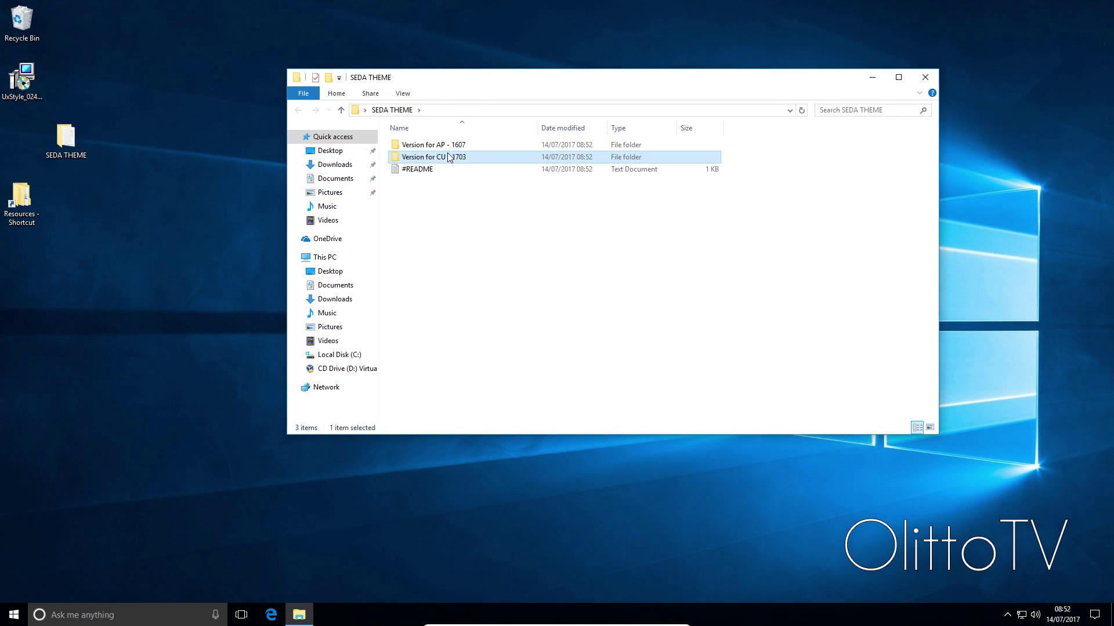
pyautogui.doubleClick(432, 156)
pyautogui.hotkey('ctrl', 'a')
pyautogui.doubleClick(21, 200)
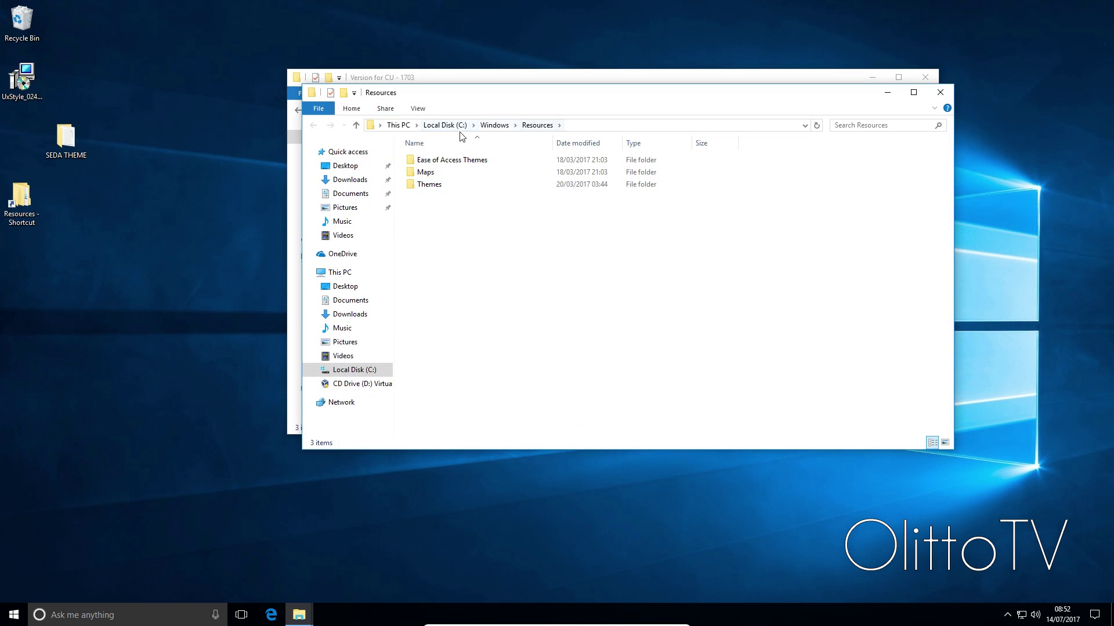
pyautogui.doubleClick(441, 185)
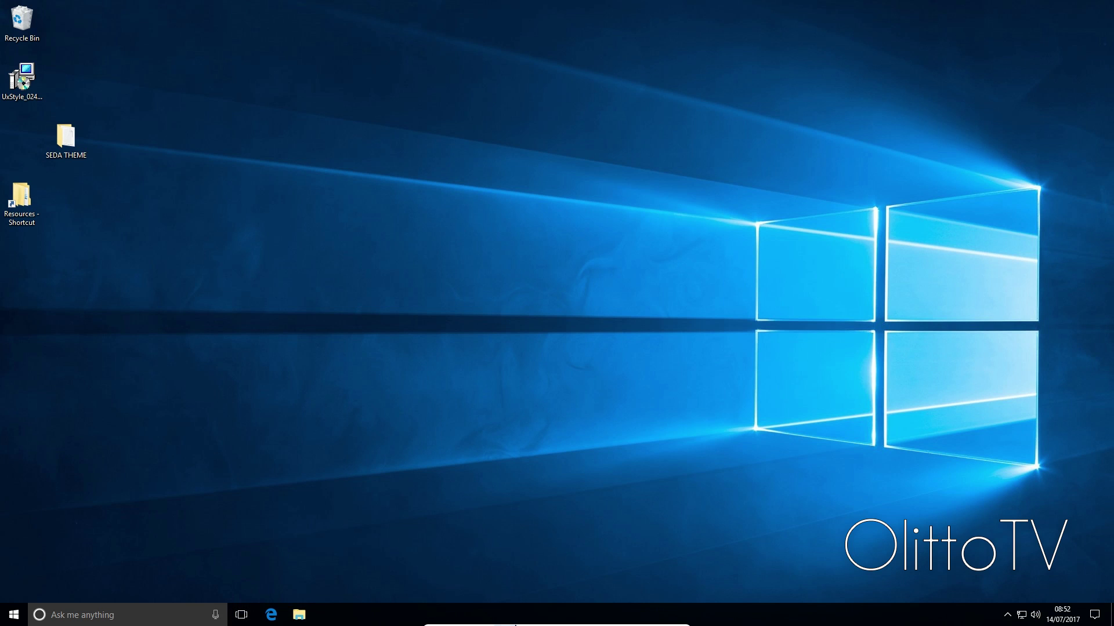
pyautogui.click(311, 614)
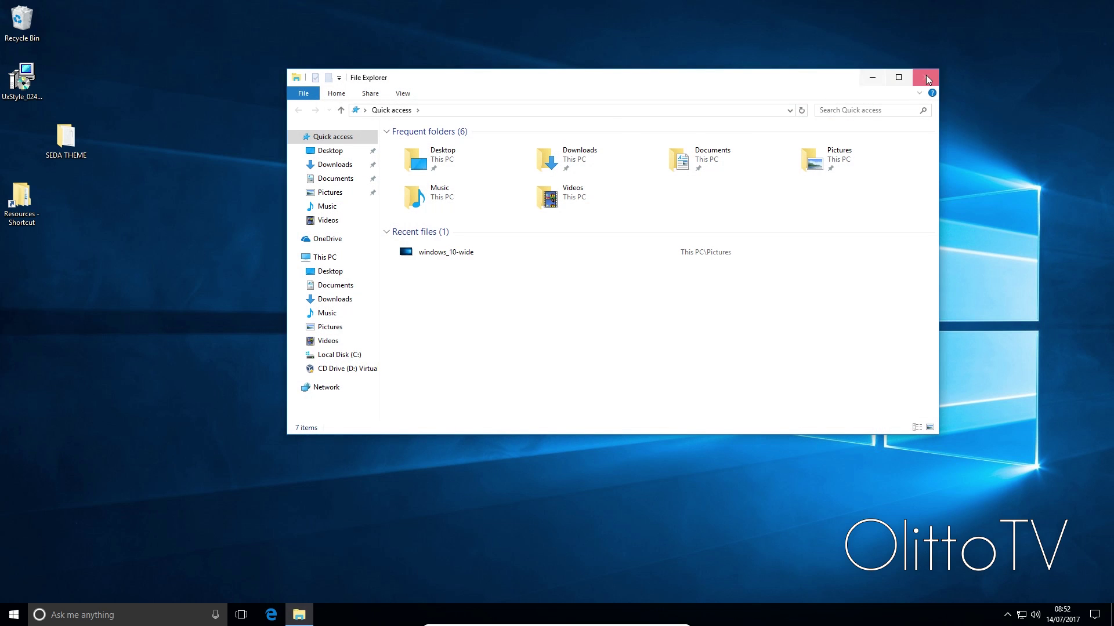
pyautogui.click(926, 77)
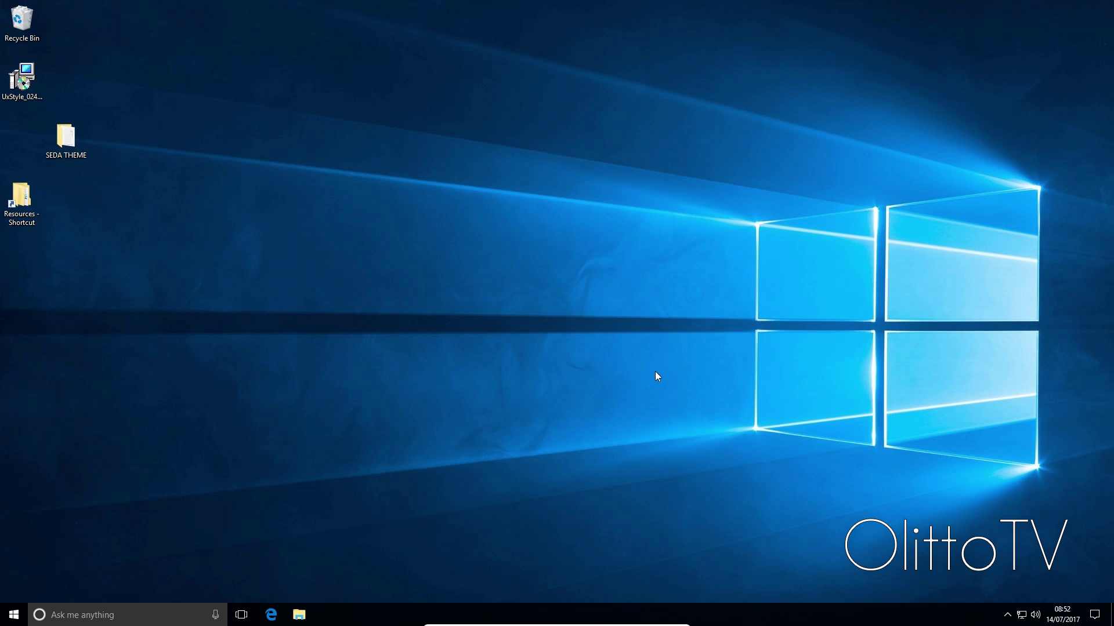
# - Send Ctrl-Alt-Del to the guest through VirtualBox's Input > Keyboard menu
pyautogui.moveTo(563, 625)
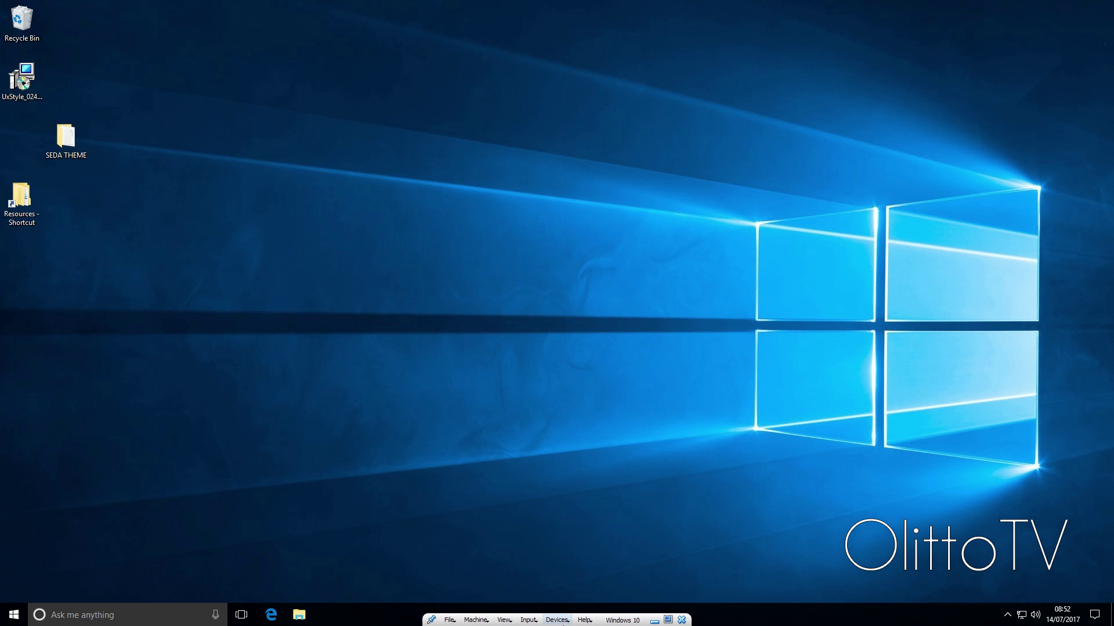
pyautogui.click(528, 620)
pyautogui.moveTo(580, 600)
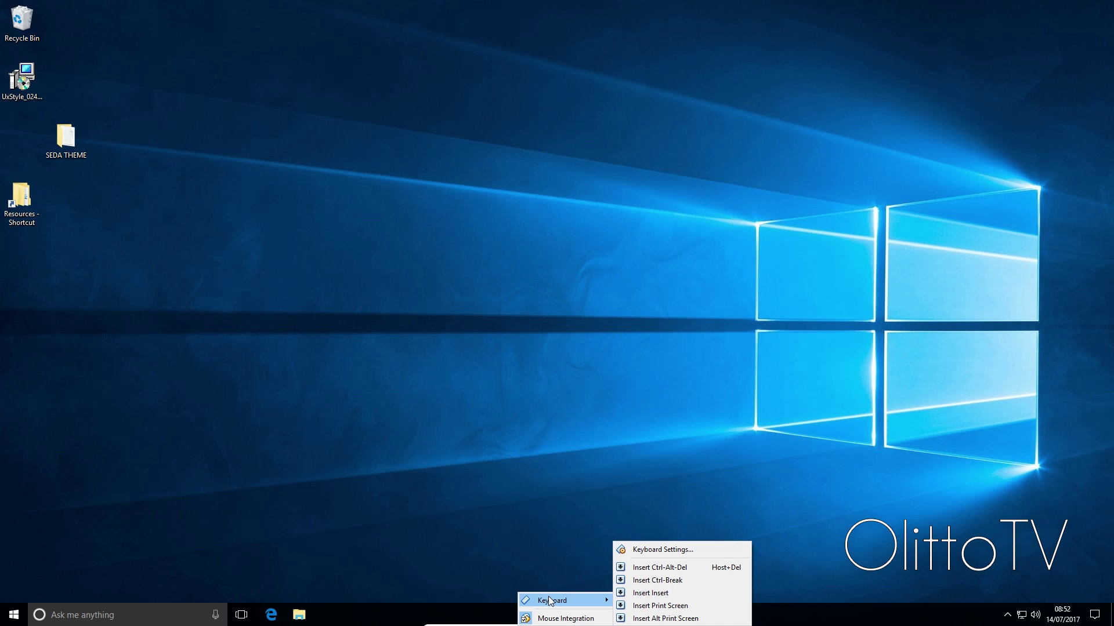
pyautogui.click(672, 573)
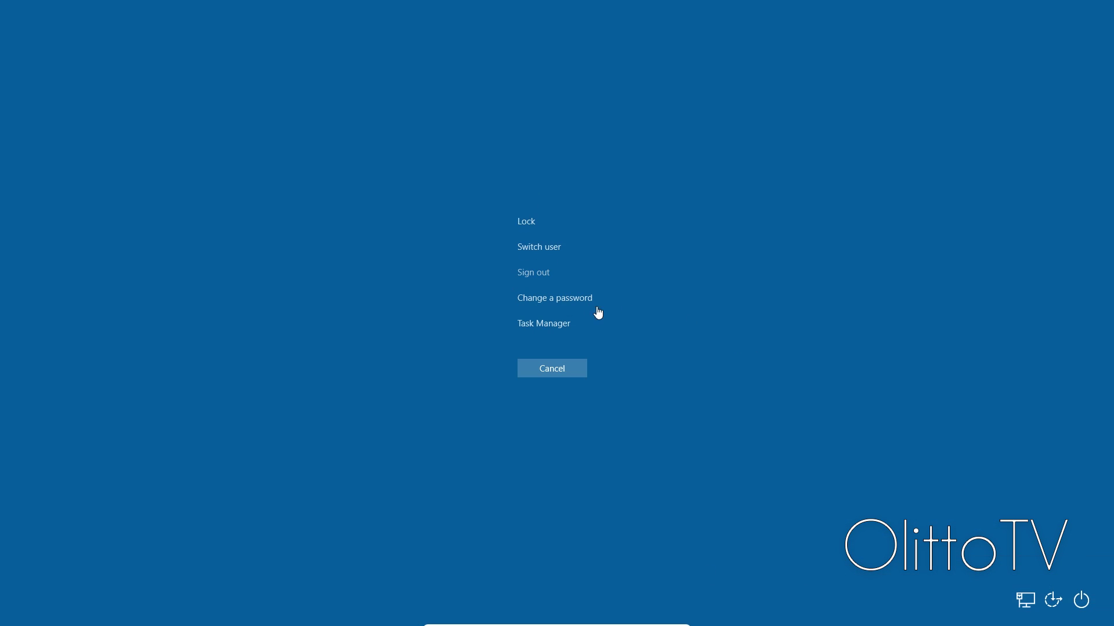
# - Open Task Manager, enlarge its window, and show the Services list
pyautogui.click(534, 325)
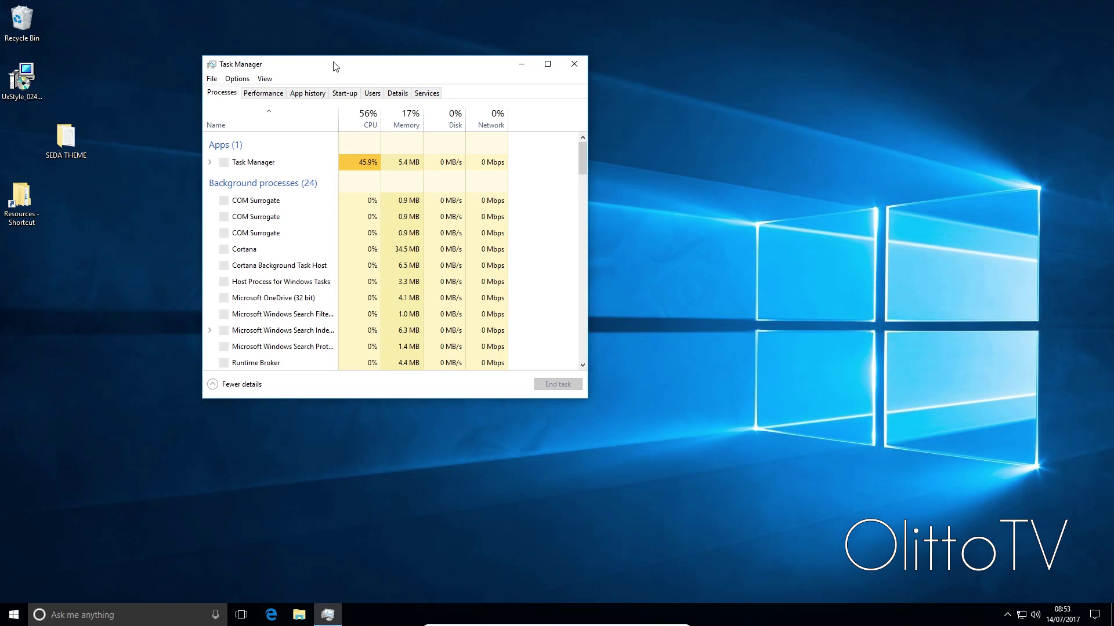
pyautogui.moveTo(371, 59); pyautogui.dragTo(372, 50)
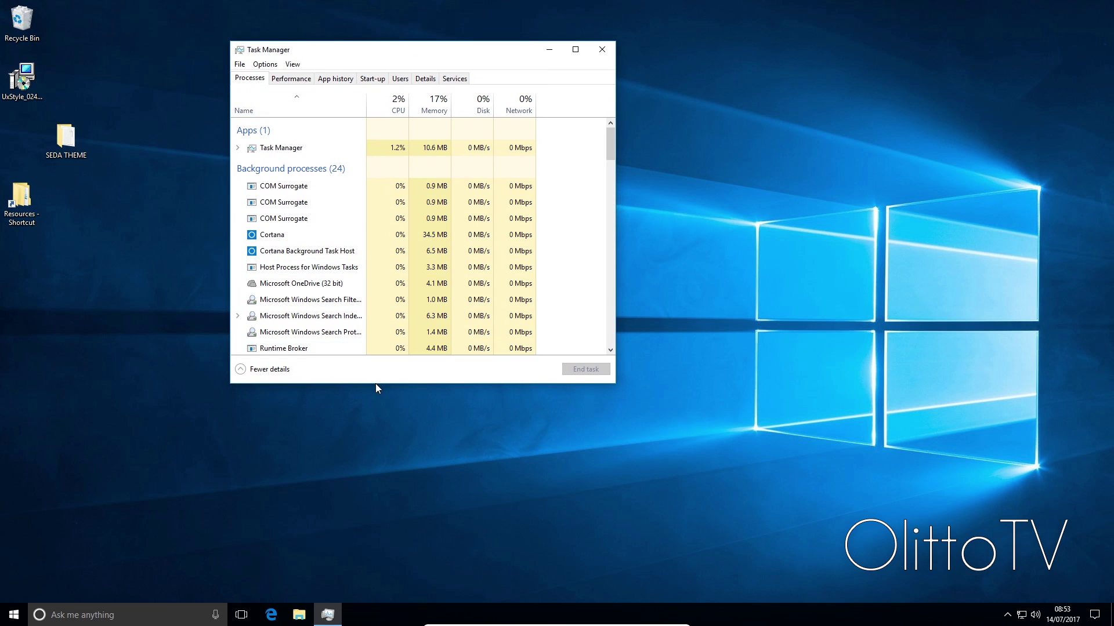
pyautogui.moveTo(376, 384); pyautogui.dragTo(377, 460)
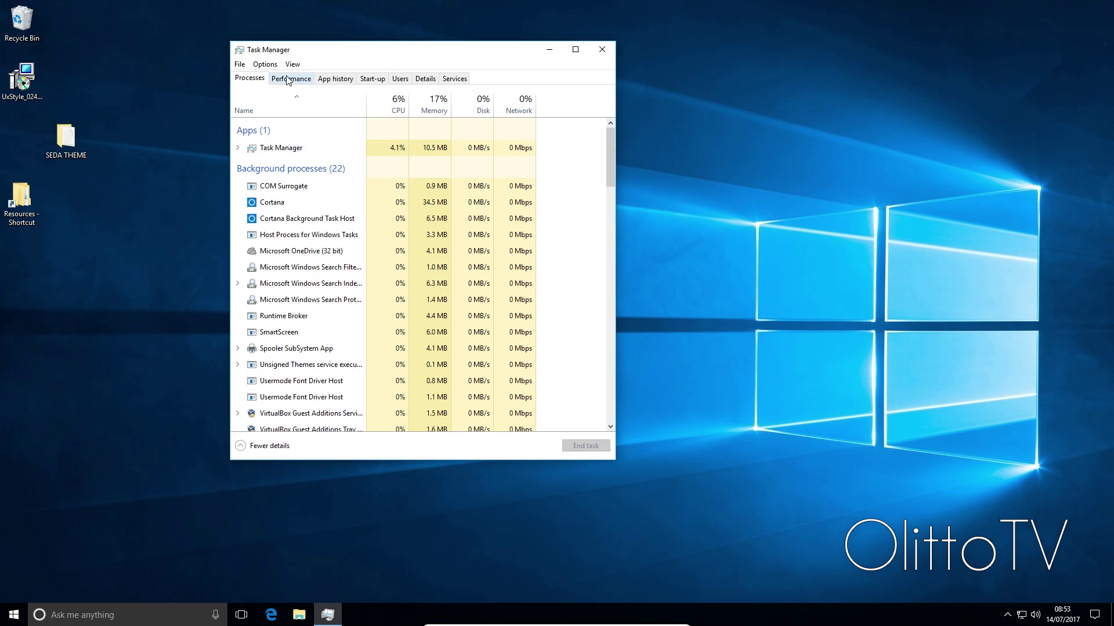
pyautogui.click(454, 81)
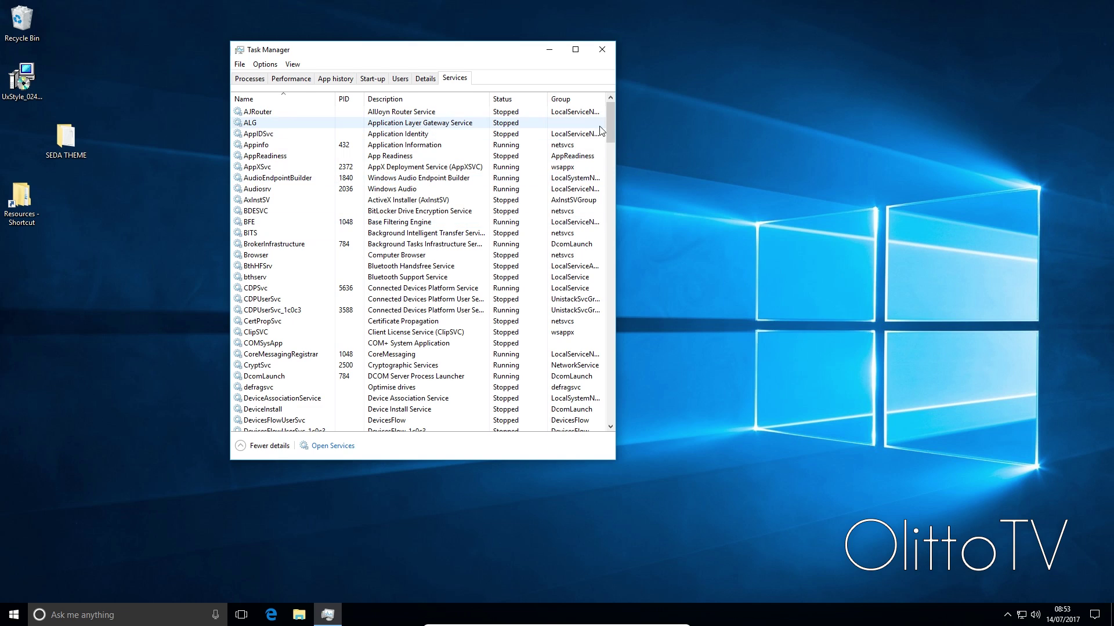
pyautogui.moveTo(610, 122); pyautogui.dragTo(617, 418)
pyautogui.scroll(15, 423, 383)
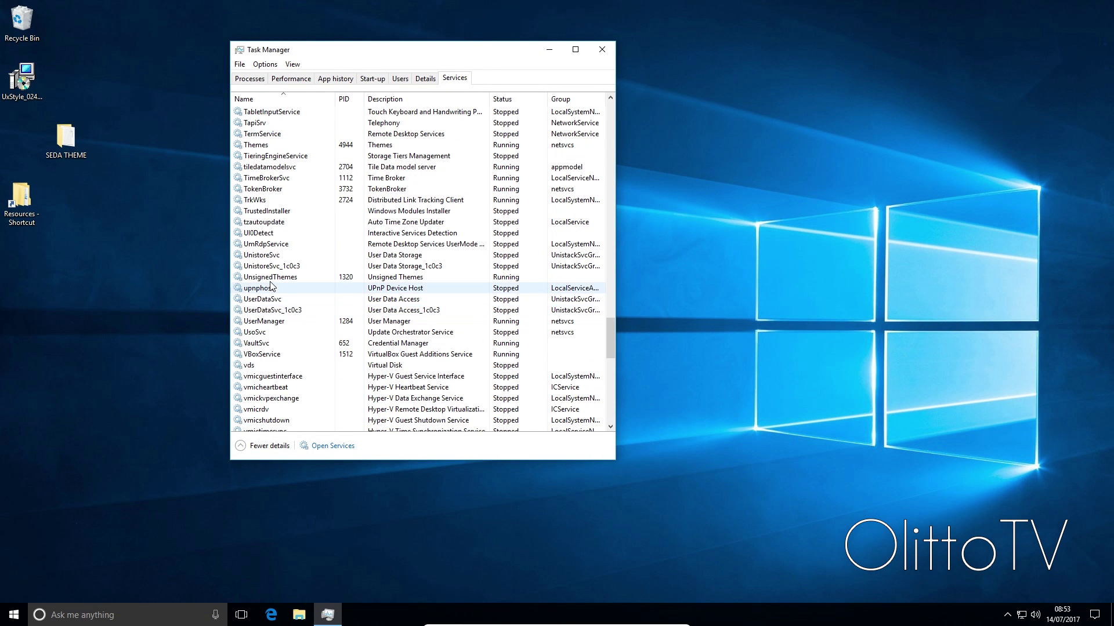
# - Stop the UnsignedThemes service and then the Themes service
pyautogui.rightClick(259, 279)
pyautogui.click(375, 282)
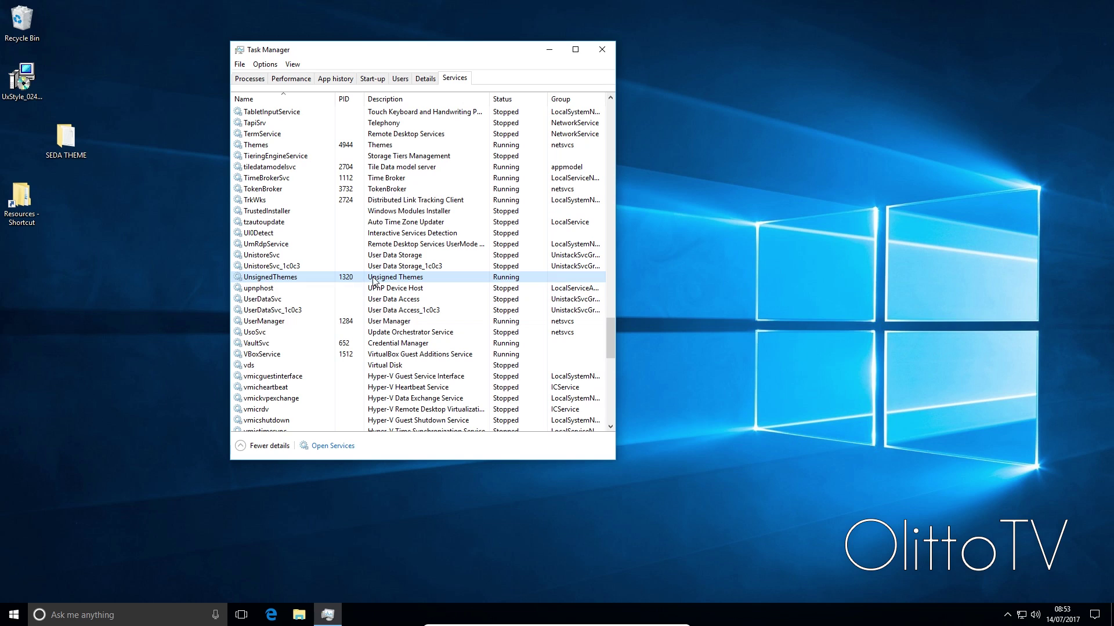
pyautogui.rightClick(291, 280)
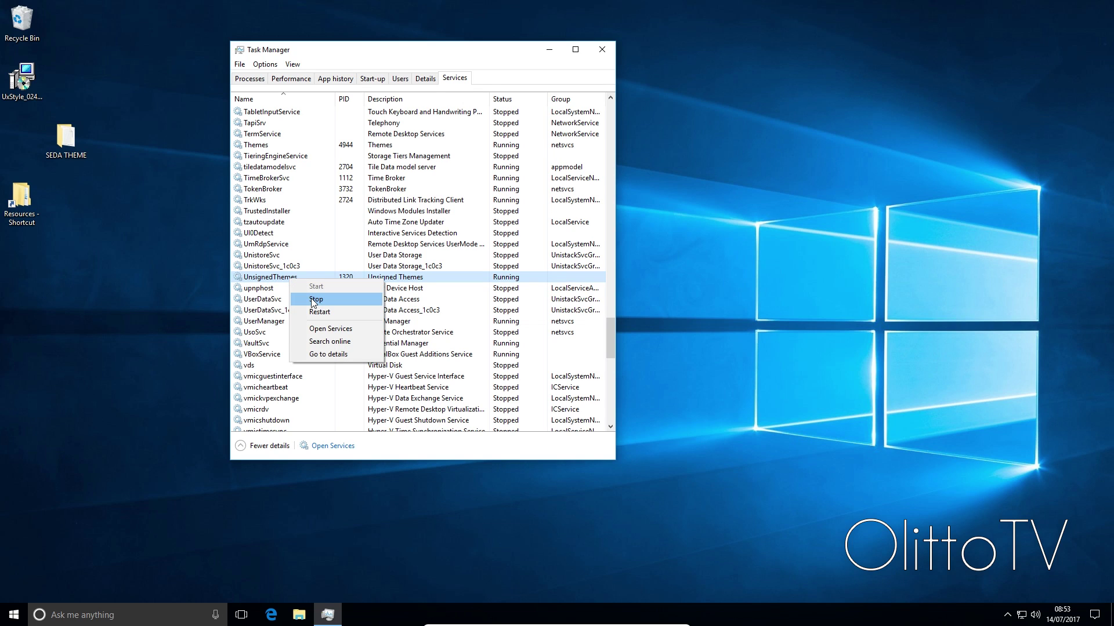
pyautogui.click(312, 300)
pyautogui.scroll(1, 377, 298)
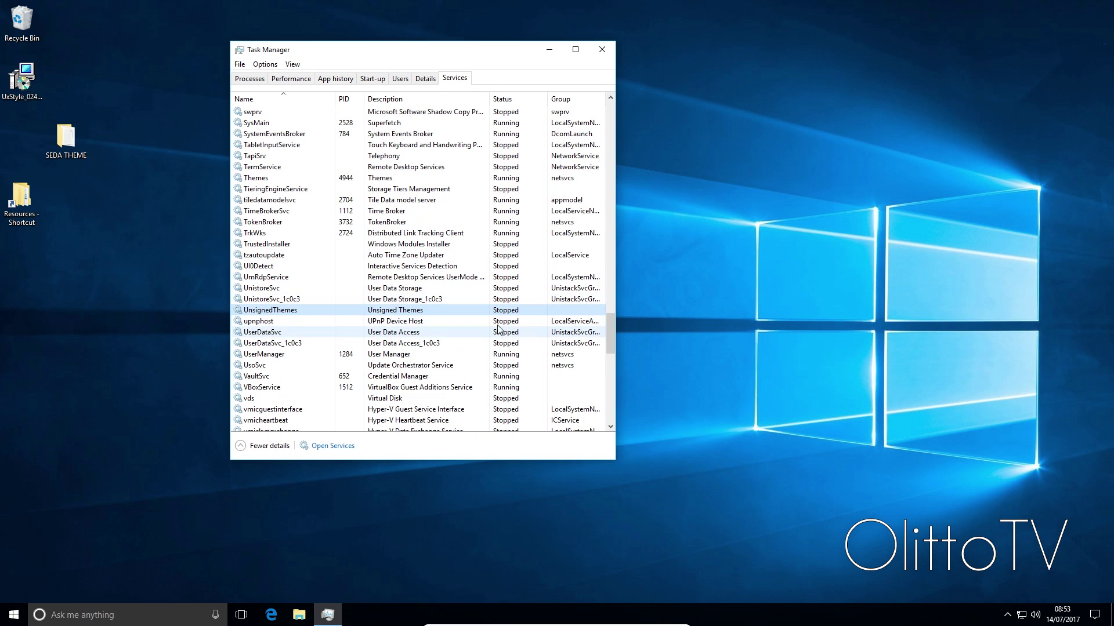
pyautogui.scroll(2, 457, 318)
pyautogui.scroll(2, 323, 349)
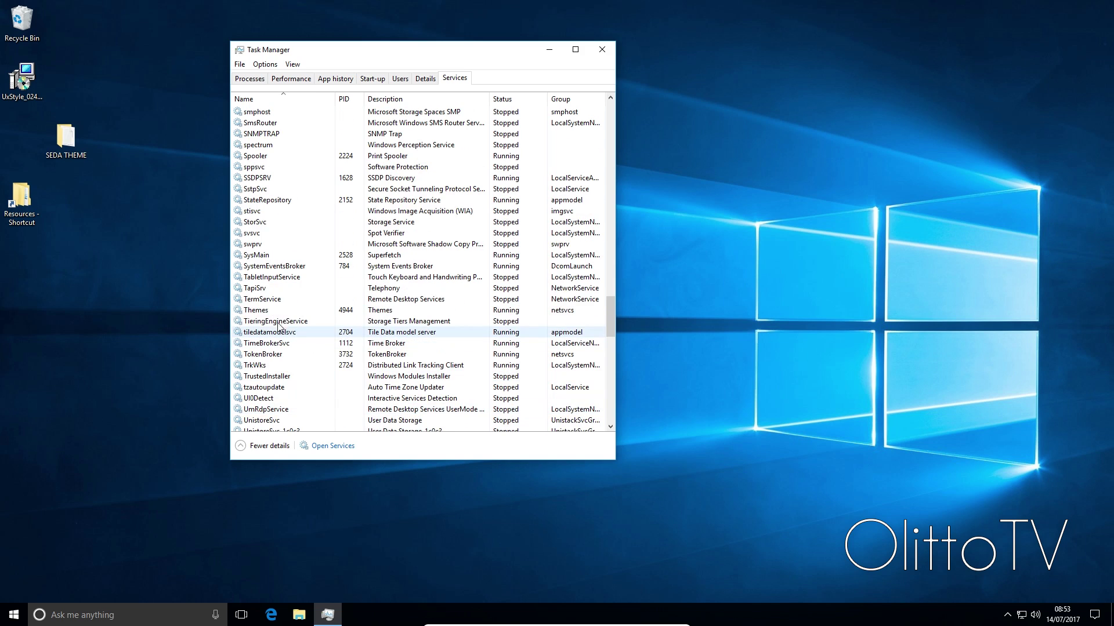
pyautogui.rightClick(262, 309)
pyautogui.click(297, 329)
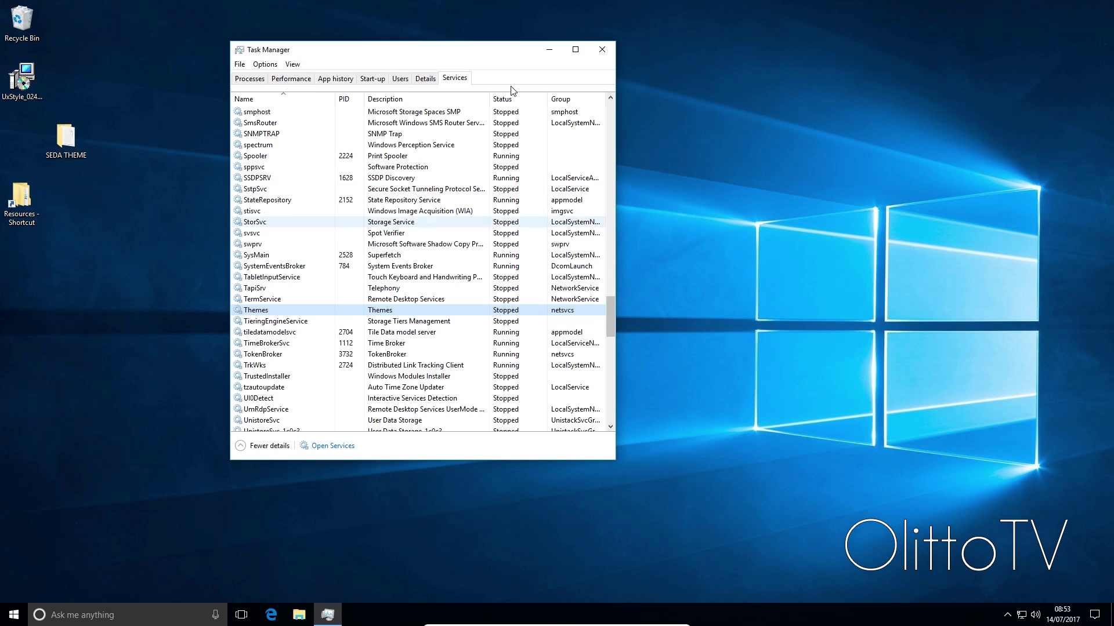
# - Restart the Windows Explorer process from the Processes tab
pyautogui.click(289, 81)
pyautogui.click(254, 81)
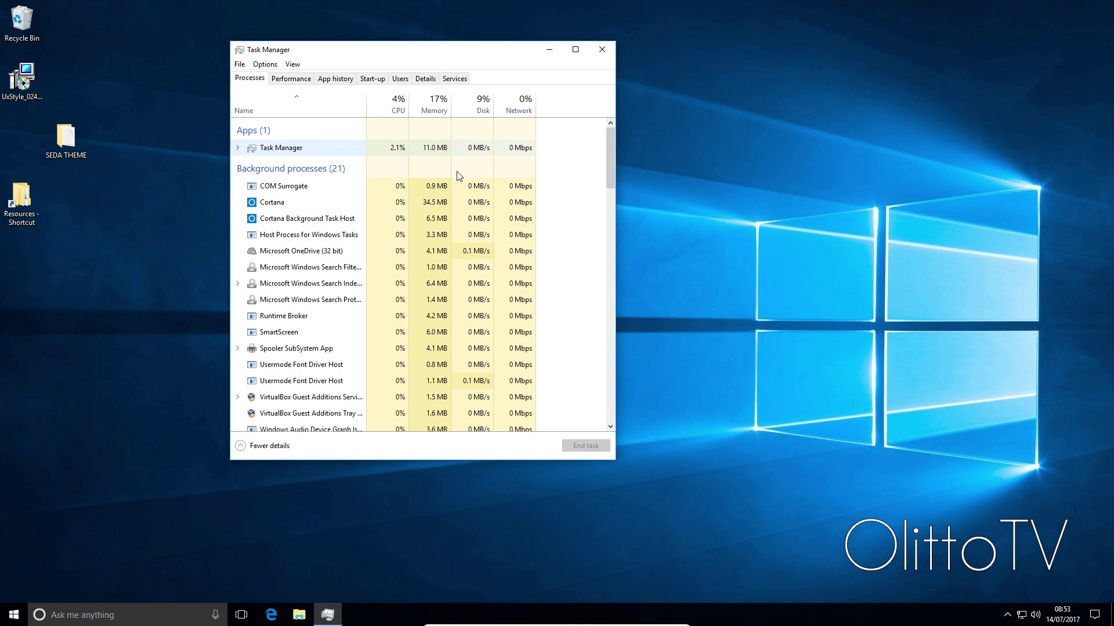
pyautogui.moveTo(607, 181); pyautogui.dragTo(611, 420)
pyautogui.rightClick(302, 359)
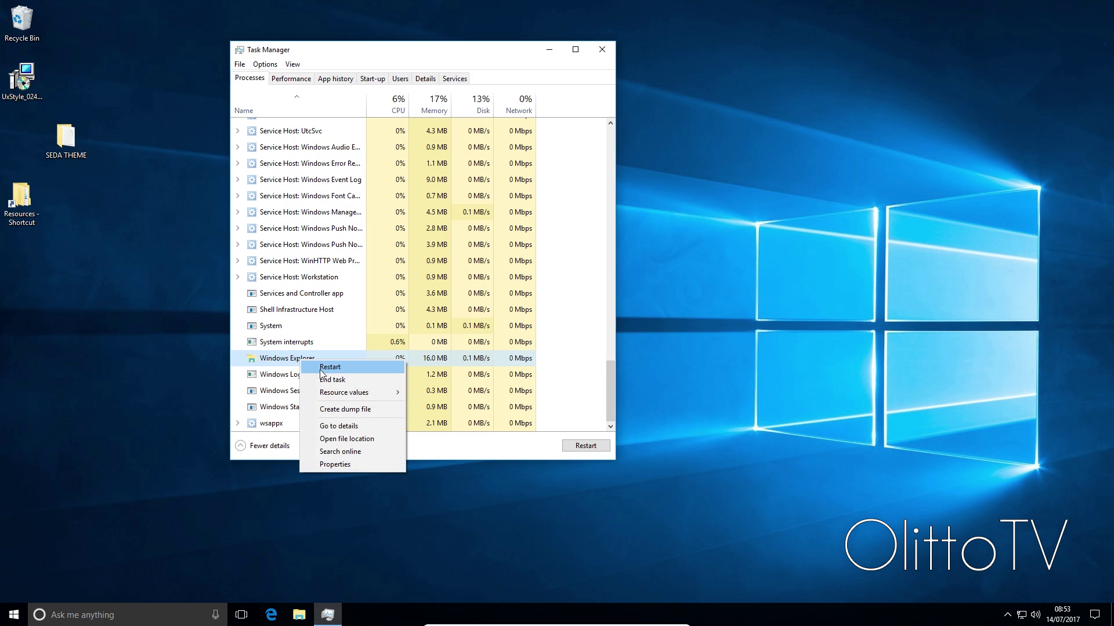
pyautogui.click(319, 369)
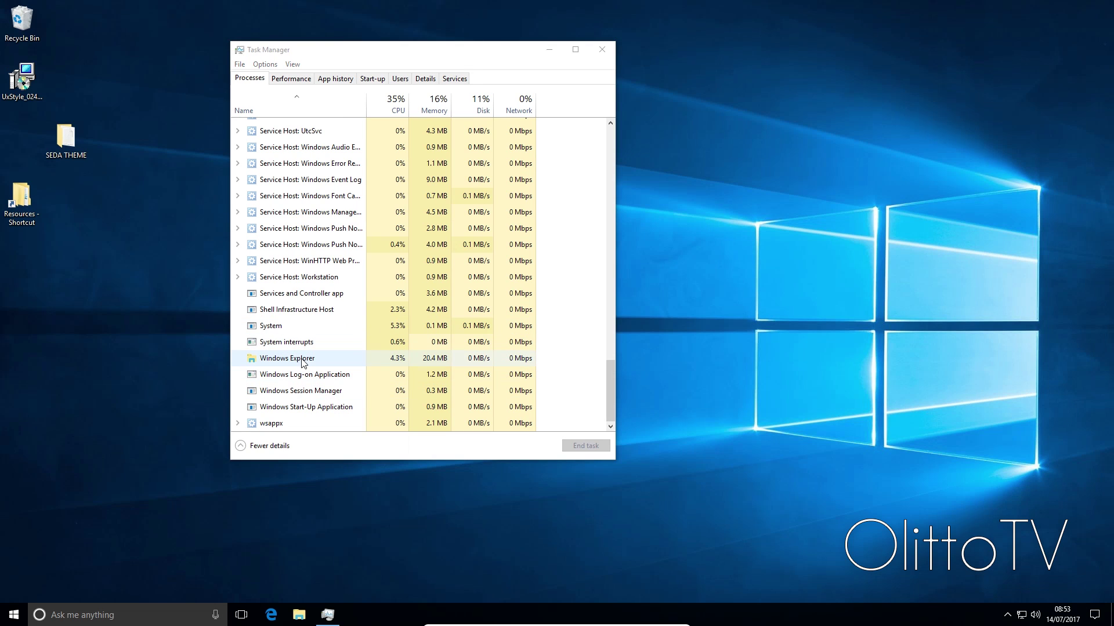
# - Close Task Manager once Windows Explorer has restarted
pyautogui.rightClick(283, 360)
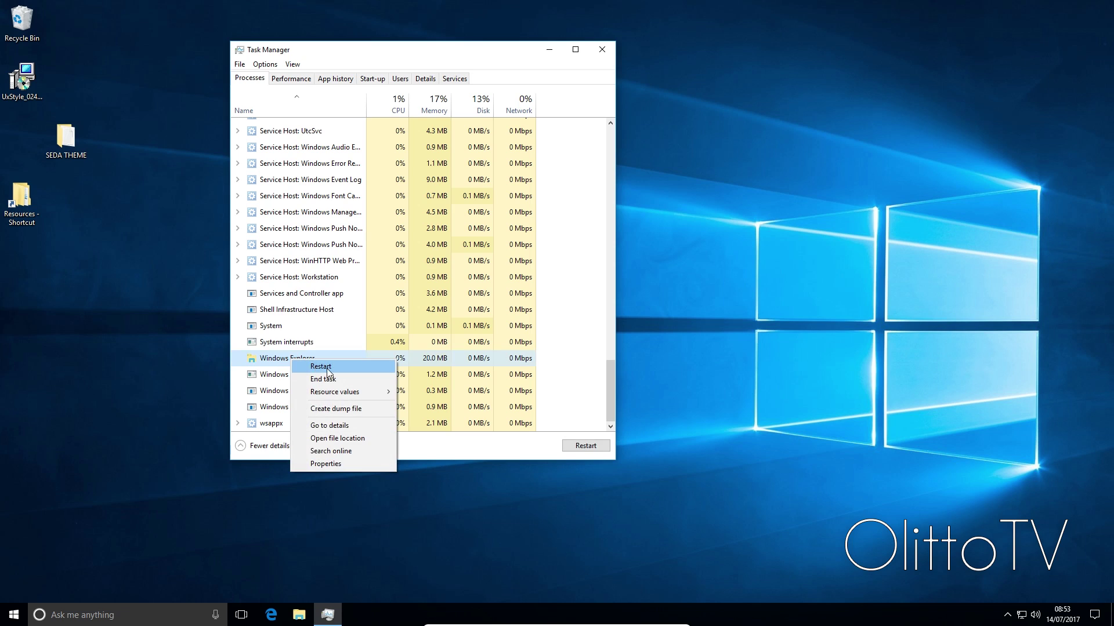
pyautogui.click(262, 363)
pyautogui.rightClick(311, 366)
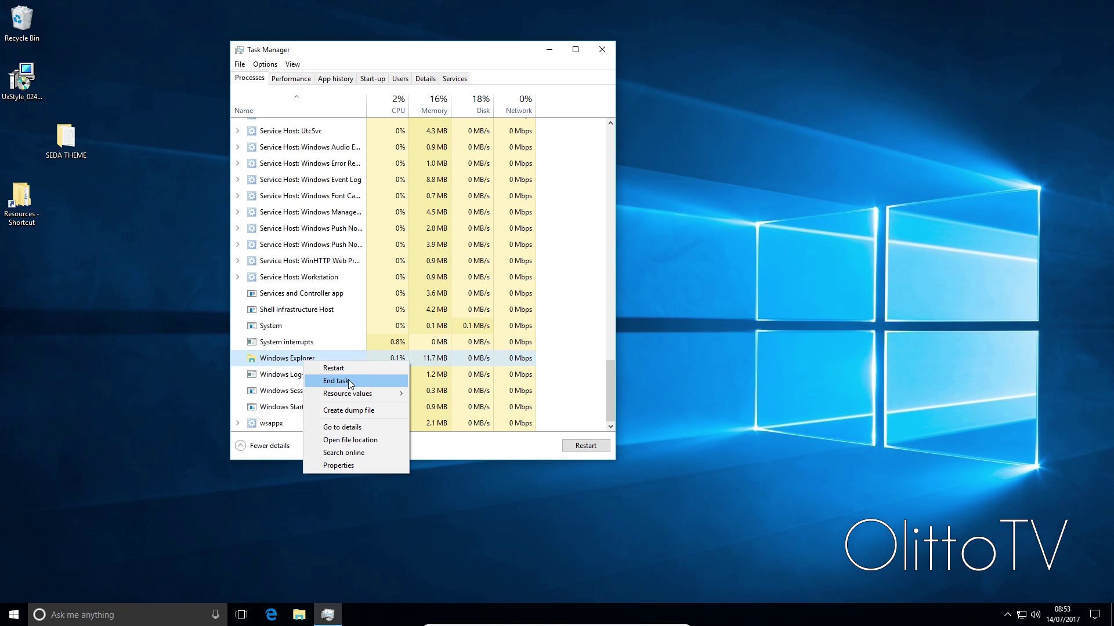
pyautogui.click(301, 363)
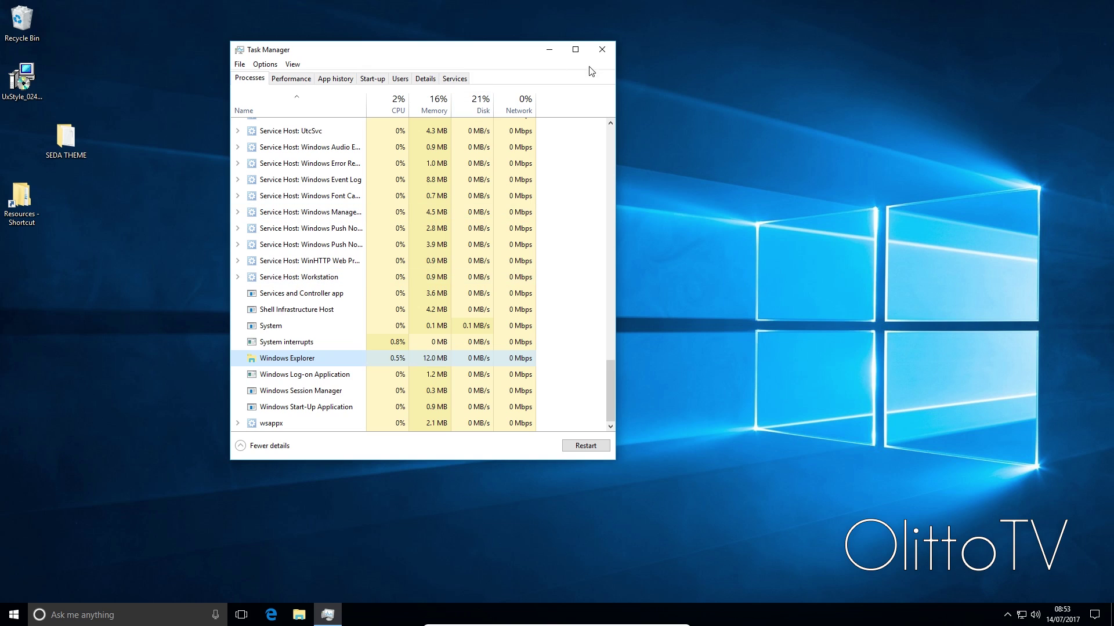
pyautogui.click(607, 46)
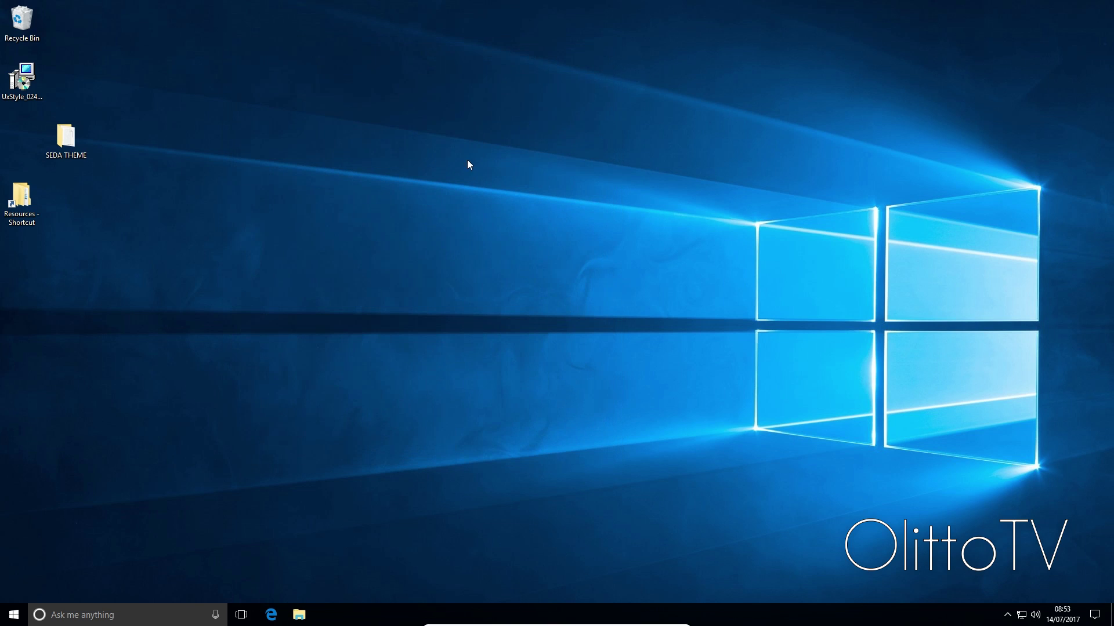
# - Place the SEDA THEME folder beneath the UxStyle icon and clear the desktop selection
pyautogui.moveTo(35, 142)
pyautogui.mouseDown()
pyautogui.moveTo(75, 142)
pyautogui.moveTo(34, 142)
pyautogui.mouseUp()
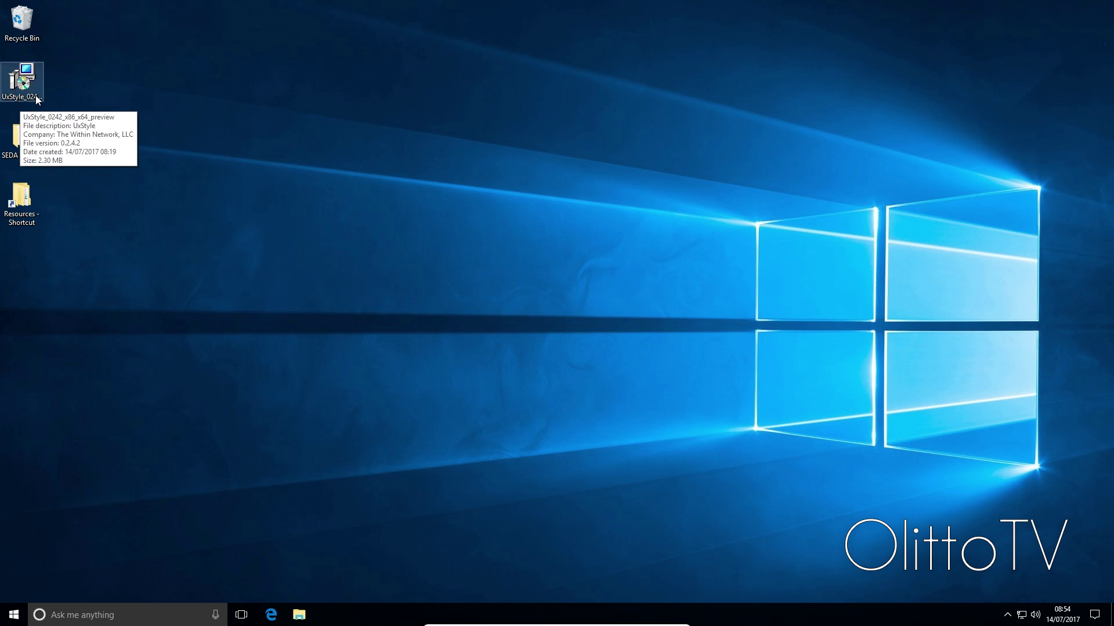
pyautogui.moveTo(139, 3); pyautogui.dragTo(95, 289)
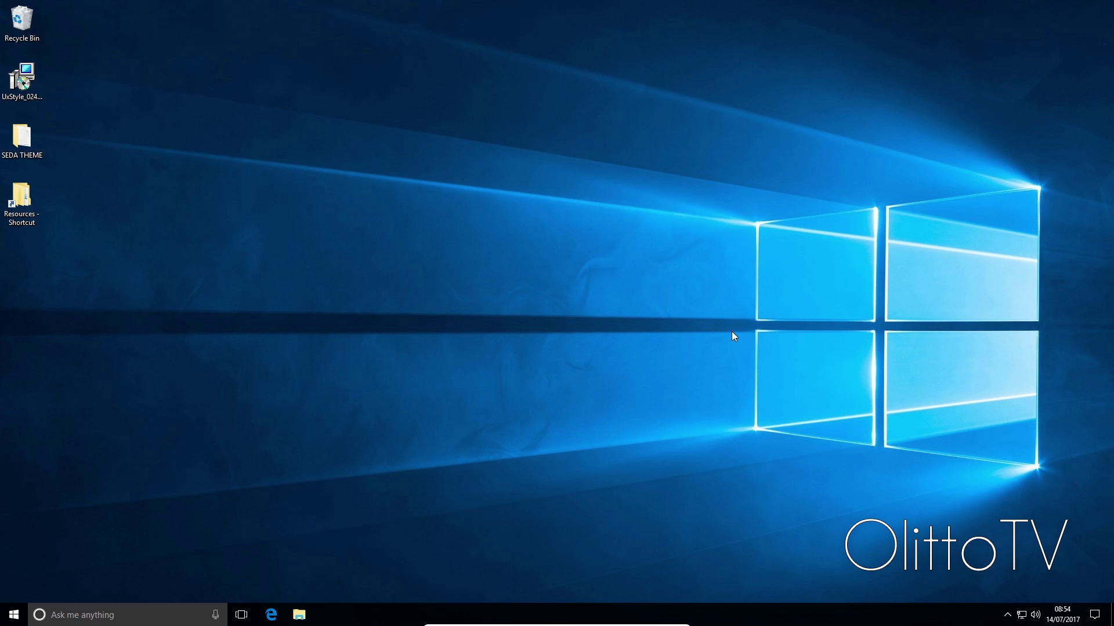